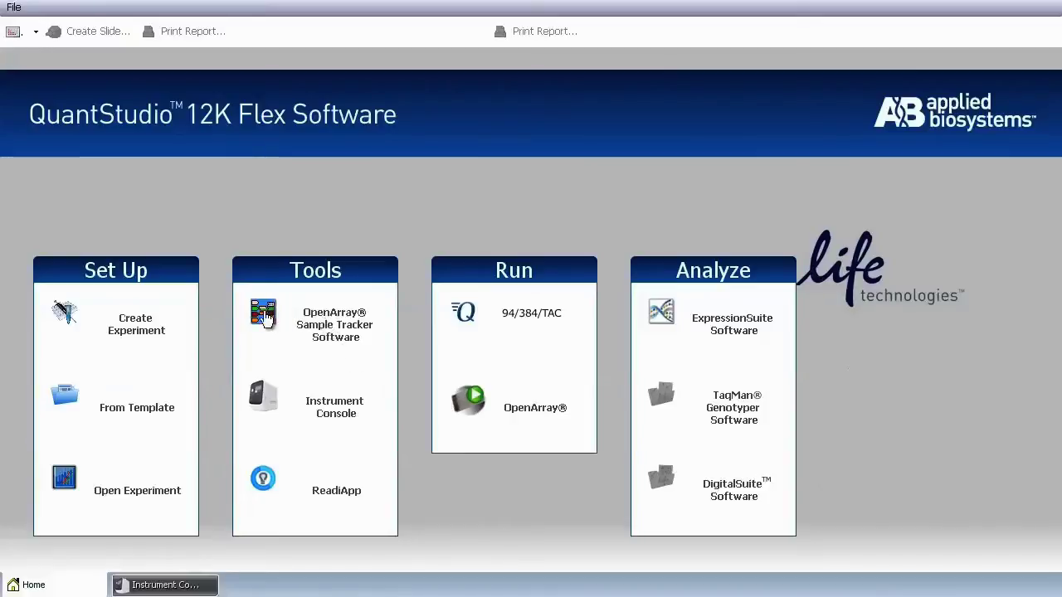
# Import the Plate1.csv sample IDs into OpenArray Sample Tracker.
pyautogui.click(264, 324)
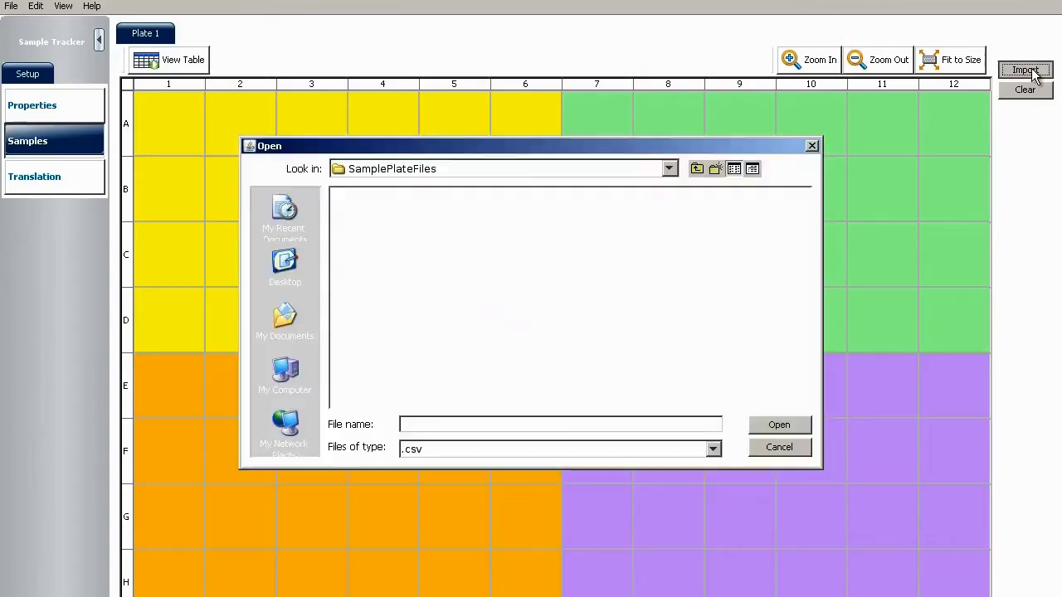
pyautogui.click(362, 209)
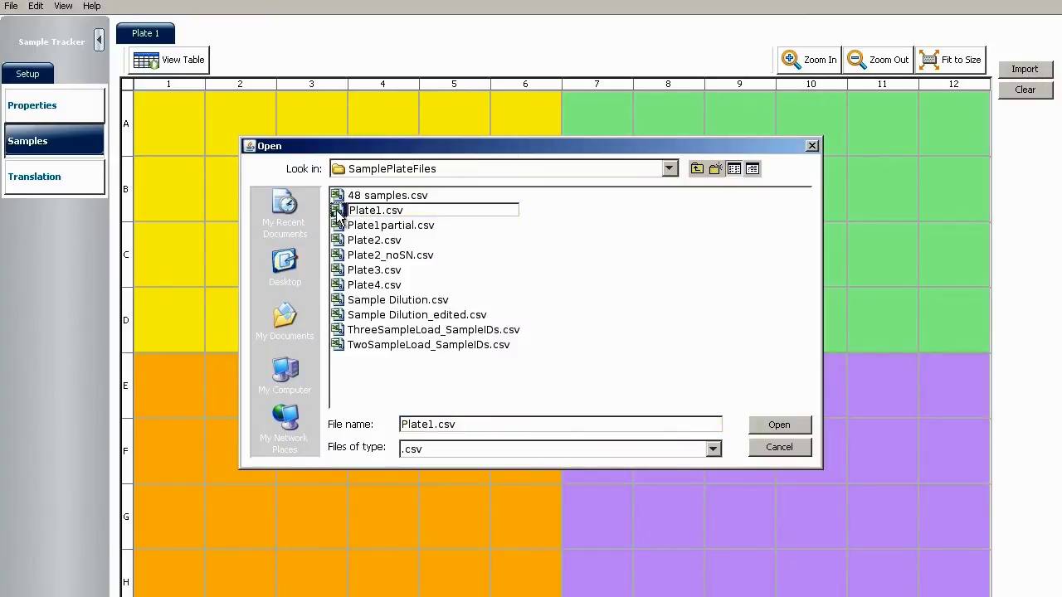
pyautogui.doubleClick(365, 210)
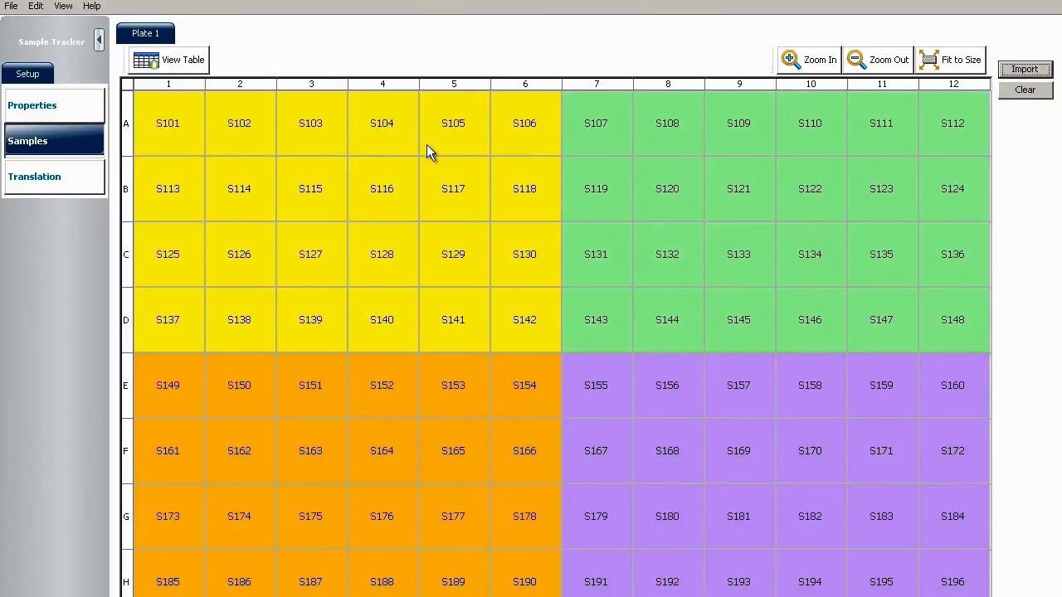
# Export all translated 384-well plate layouts.
pyautogui.click(59, 185)
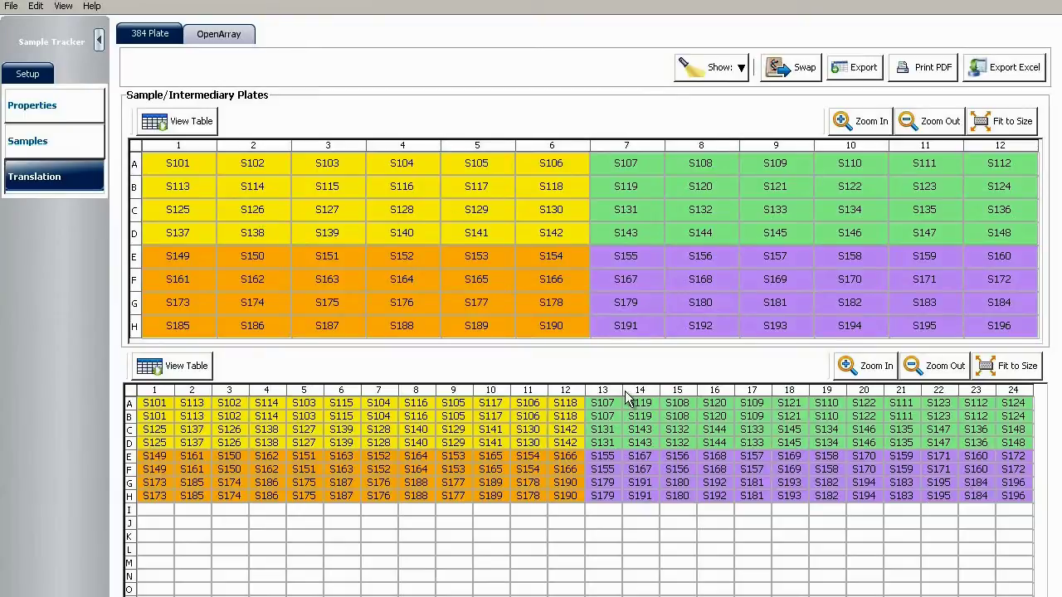
pyautogui.click(871, 70)
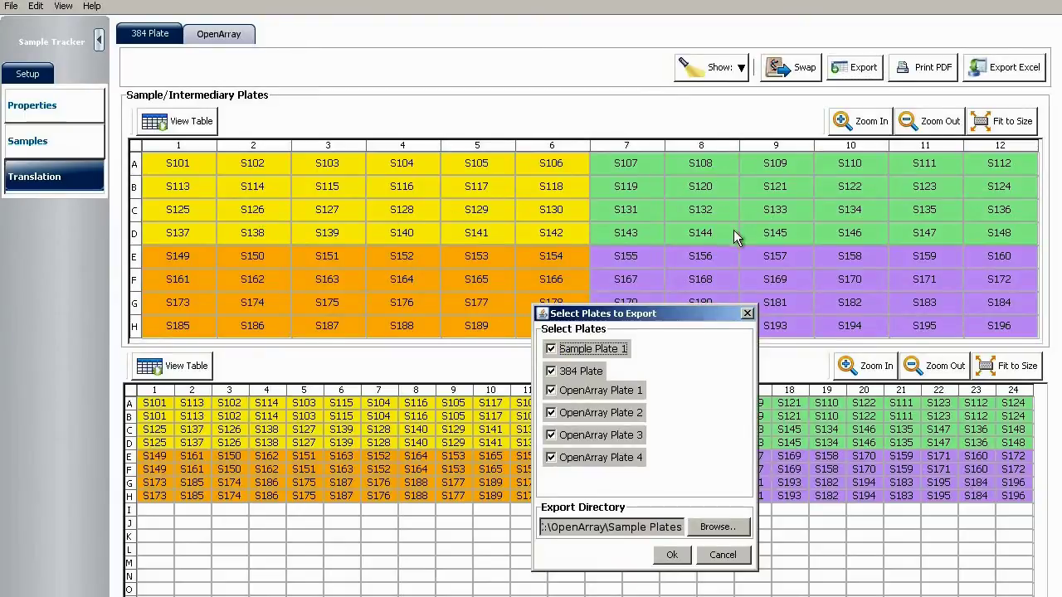
pyautogui.click(672, 555)
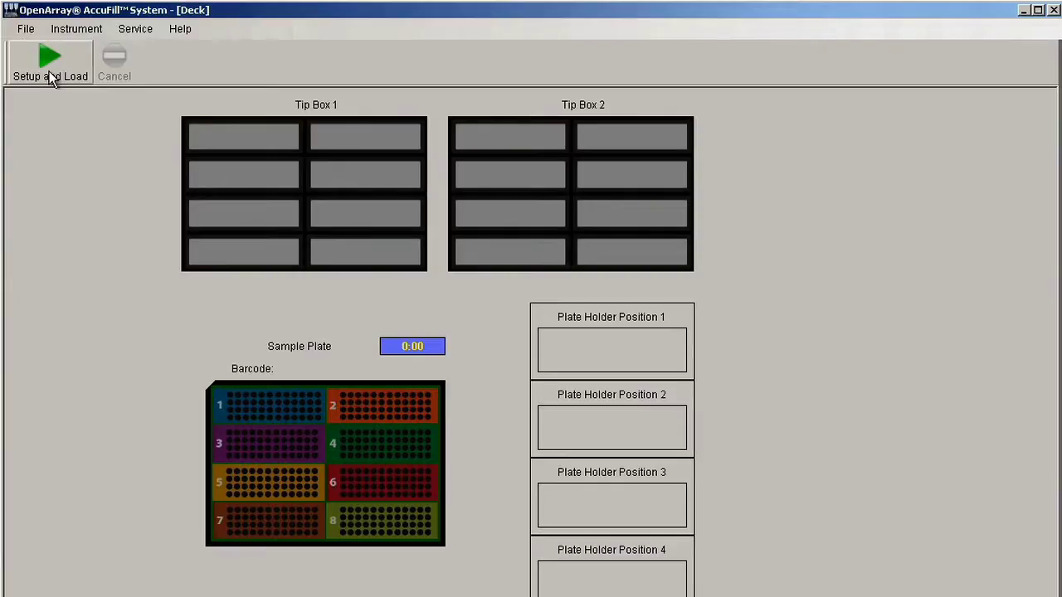
# Load DEB01.csv as the sample plate, fetch the OpenArray plate IDs and start the genotyping run.
pyautogui.click(50, 73)
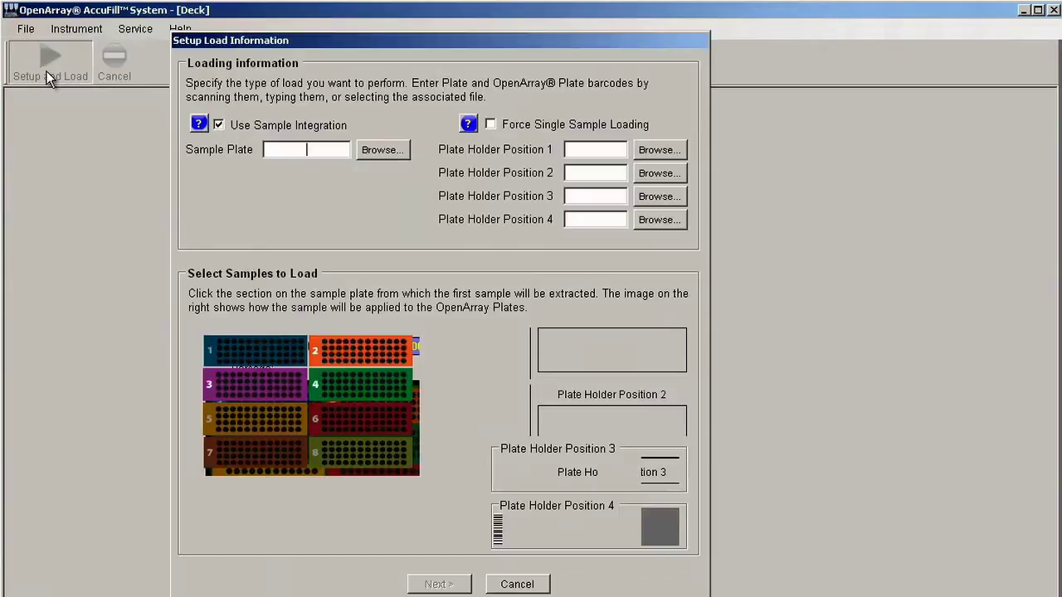
pyautogui.click(366, 149)
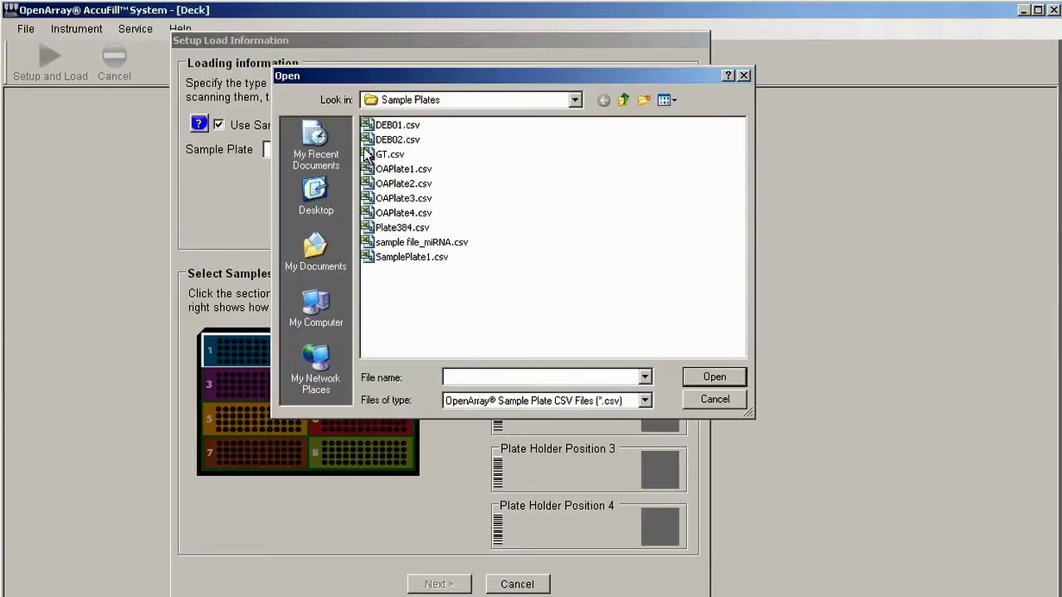
pyautogui.click(406, 126)
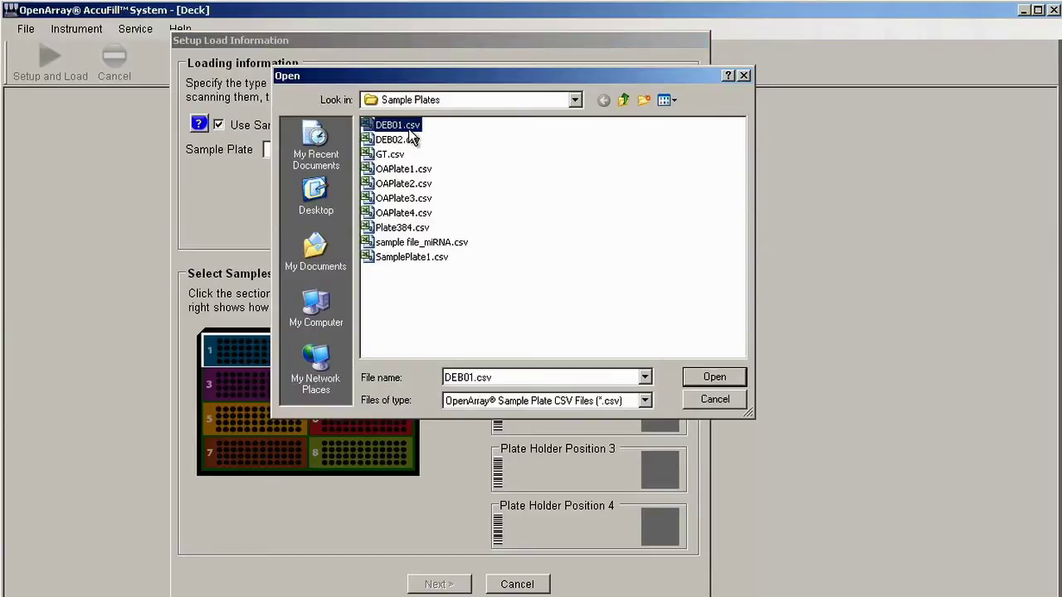
pyautogui.doubleClick(395, 129)
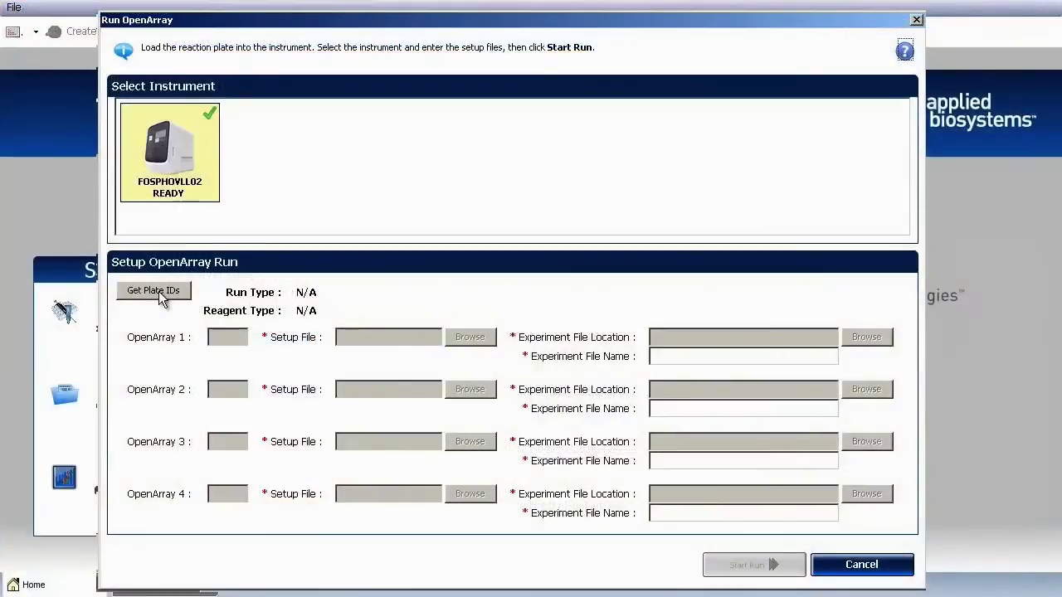
pyautogui.click(160, 294)
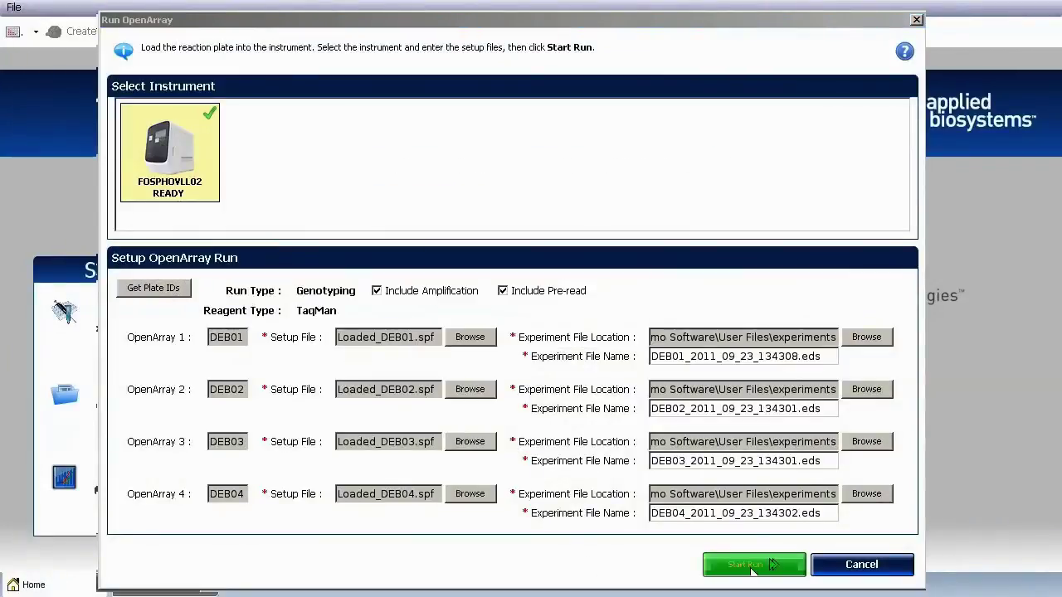
pyautogui.click(752, 569)
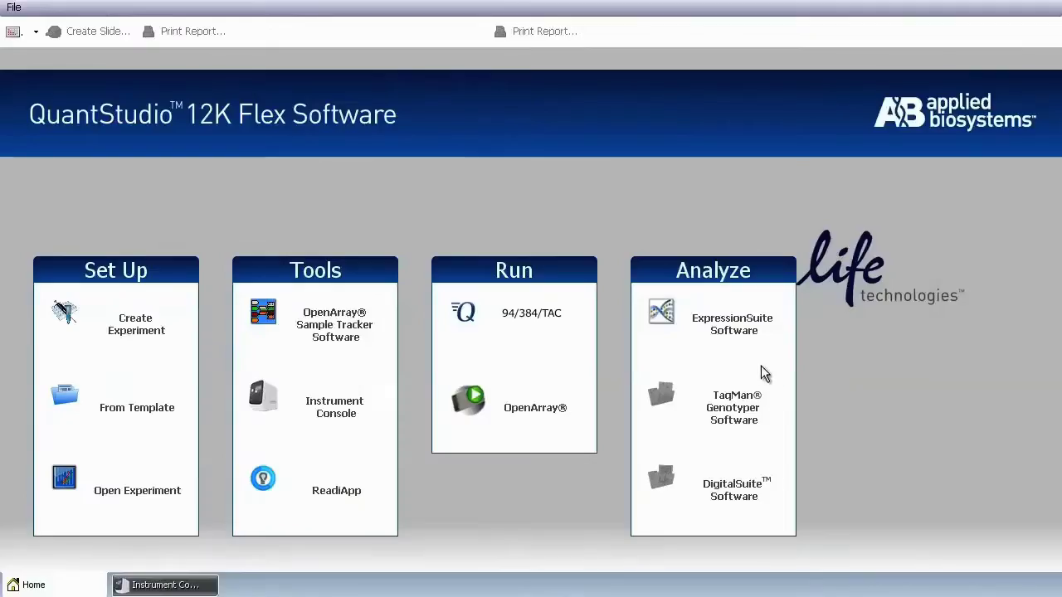
# Launch ExpressionSuite, select a block of wells and show the Run QC Ct vs Sample box plot.
pyautogui.click(735, 340)
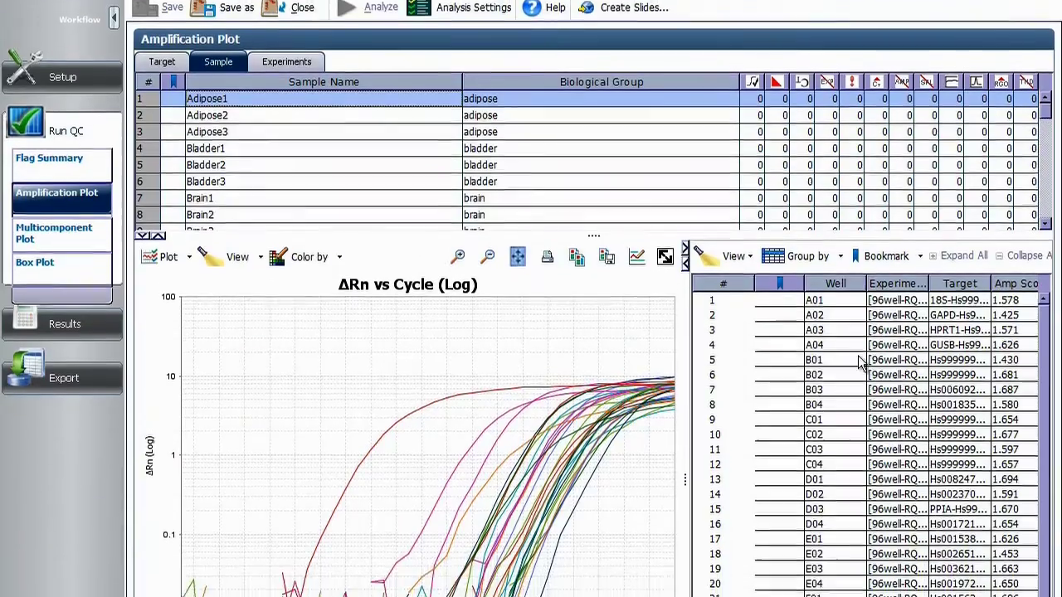
pyautogui.moveTo(884, 229); pyautogui.dragTo(876, 564)
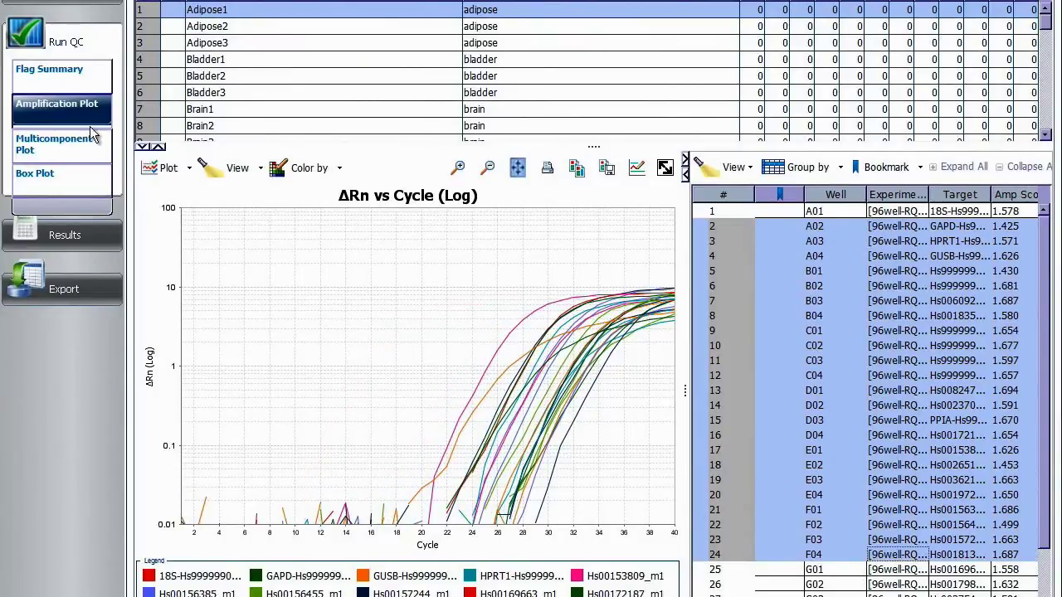
pyautogui.click(59, 175)
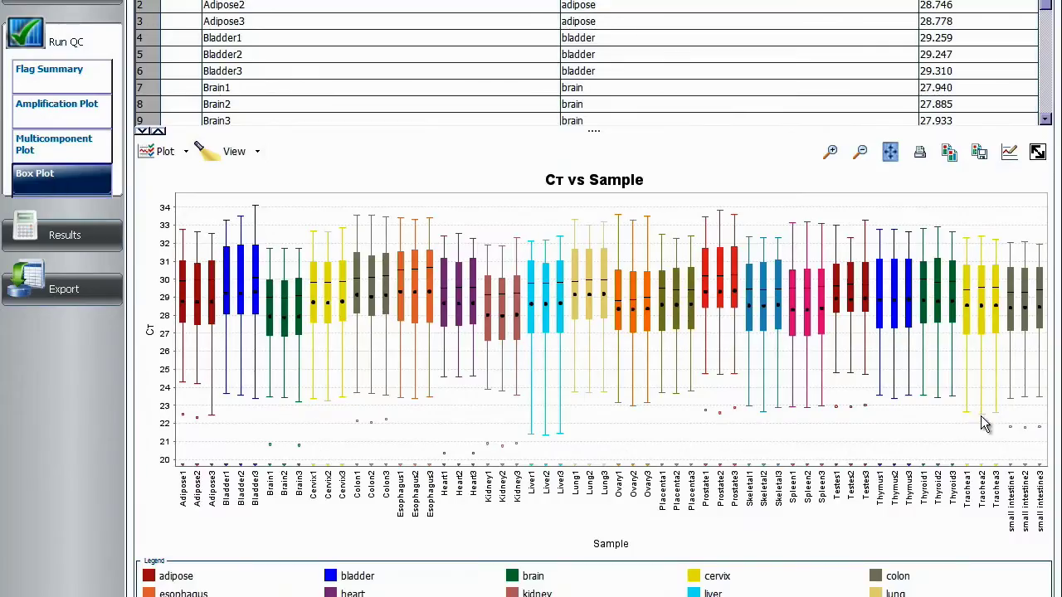
# Plot the Ct correlation of Colon1 against Cervix3 and mark a region of the RQ vs Target chart.
pyautogui.click(64, 234)
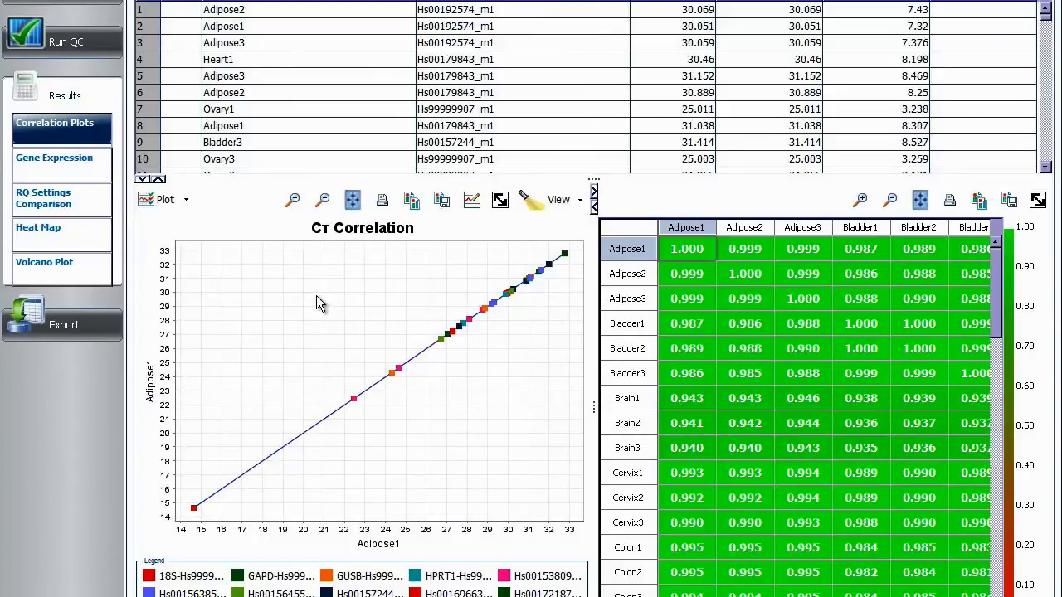
pyautogui.click(969, 554)
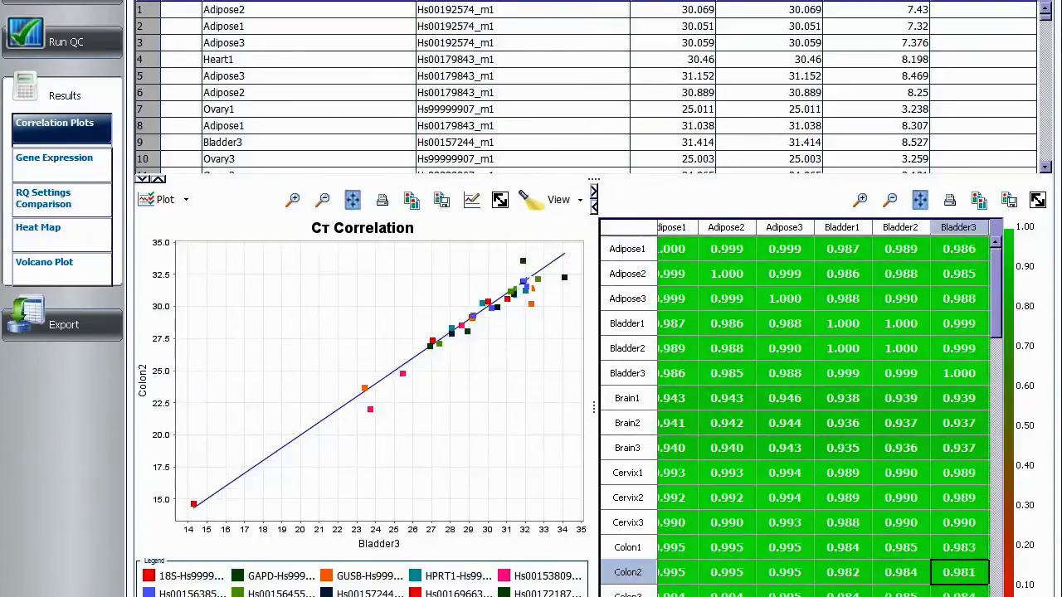
pyautogui.click(954, 551)
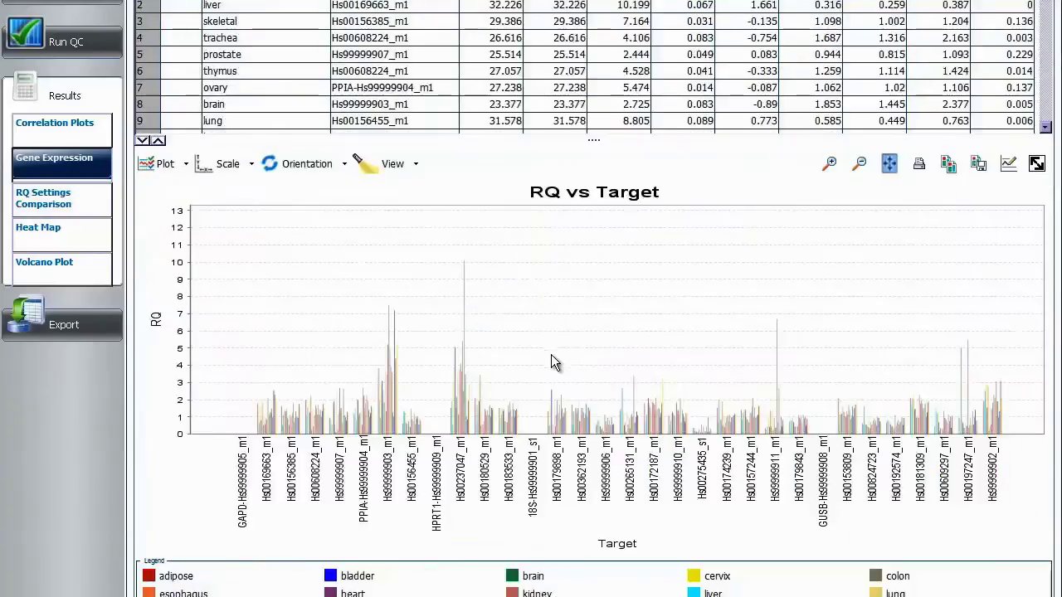
pyautogui.moveTo(547, 352); pyautogui.dragTo(817, 446)
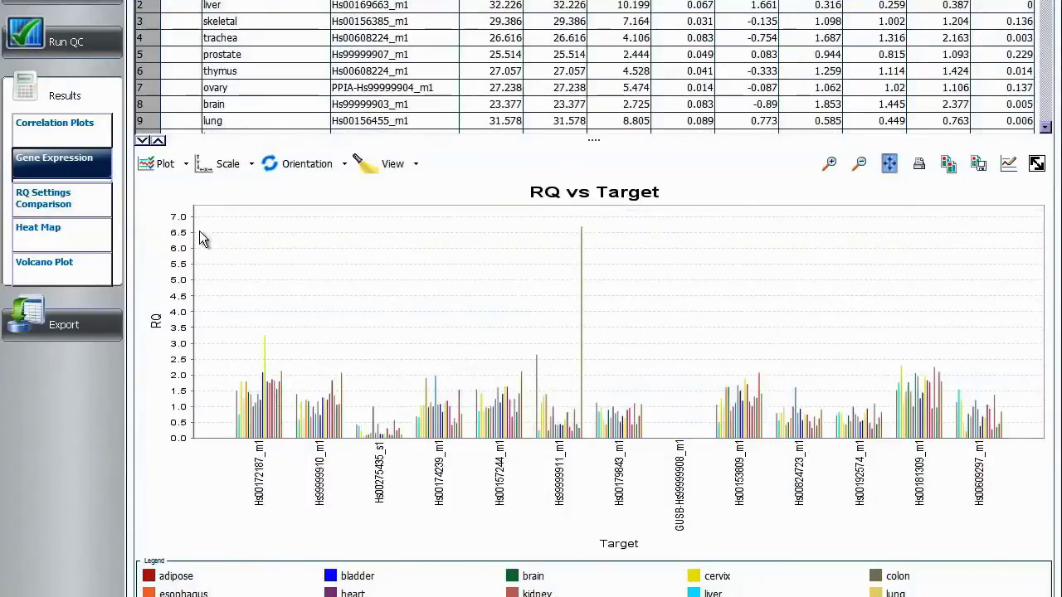
# View the volcano plot, re-cluster the heat map by Euclidean distance, and list the study's experiments.
pyautogui.click(91, 265)
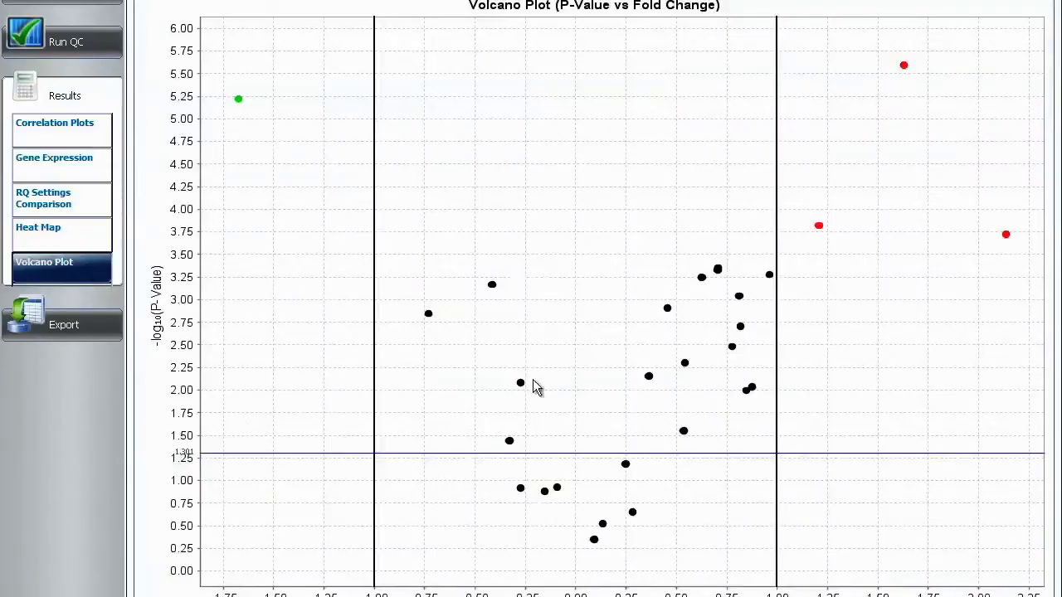
pyautogui.click(73, 227)
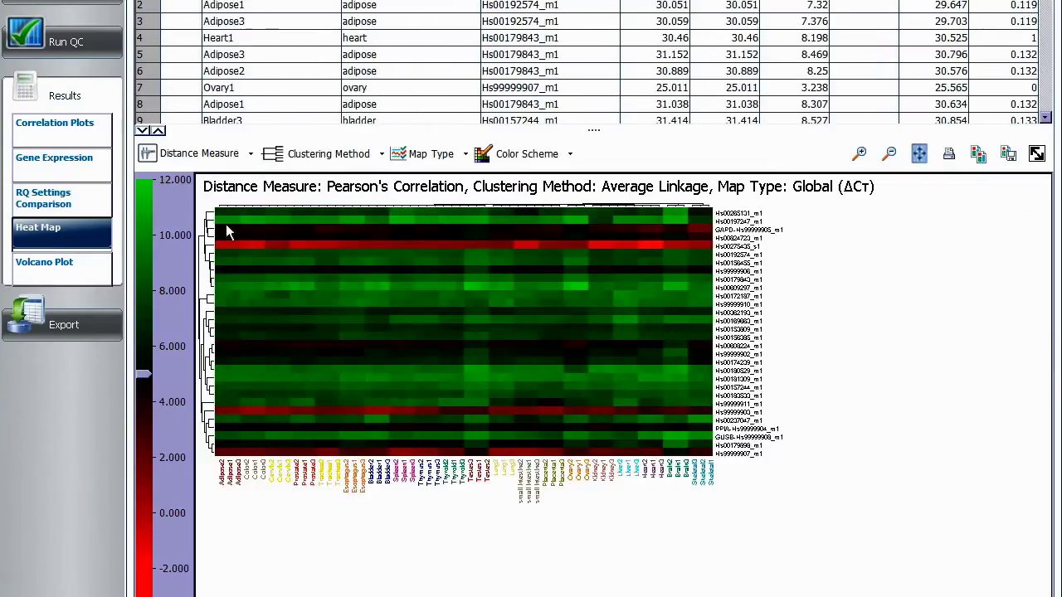
pyautogui.click(199, 154)
pyautogui.click(175, 174)
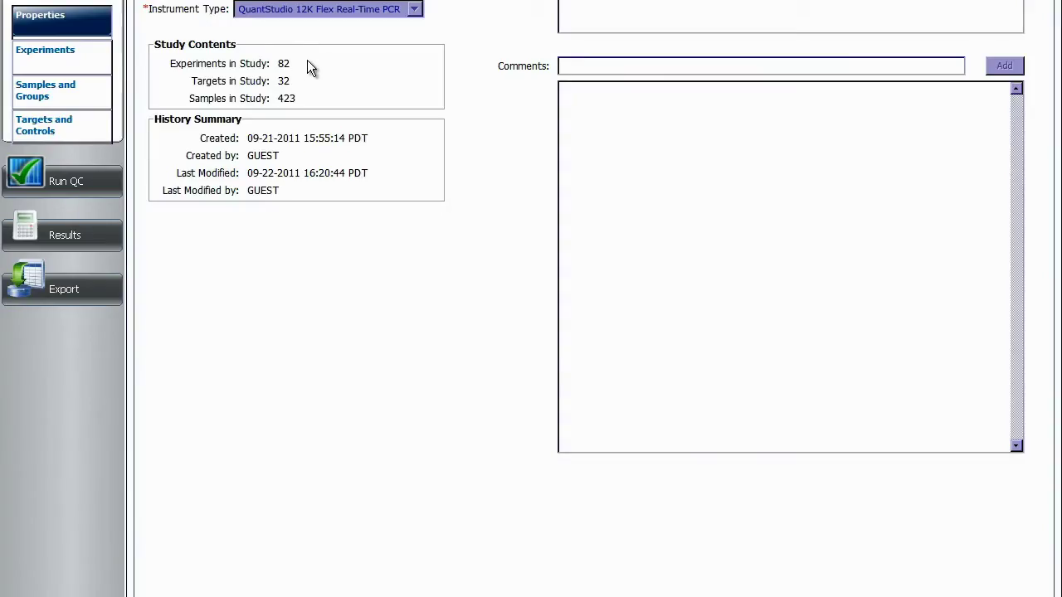
pyautogui.click(52, 55)
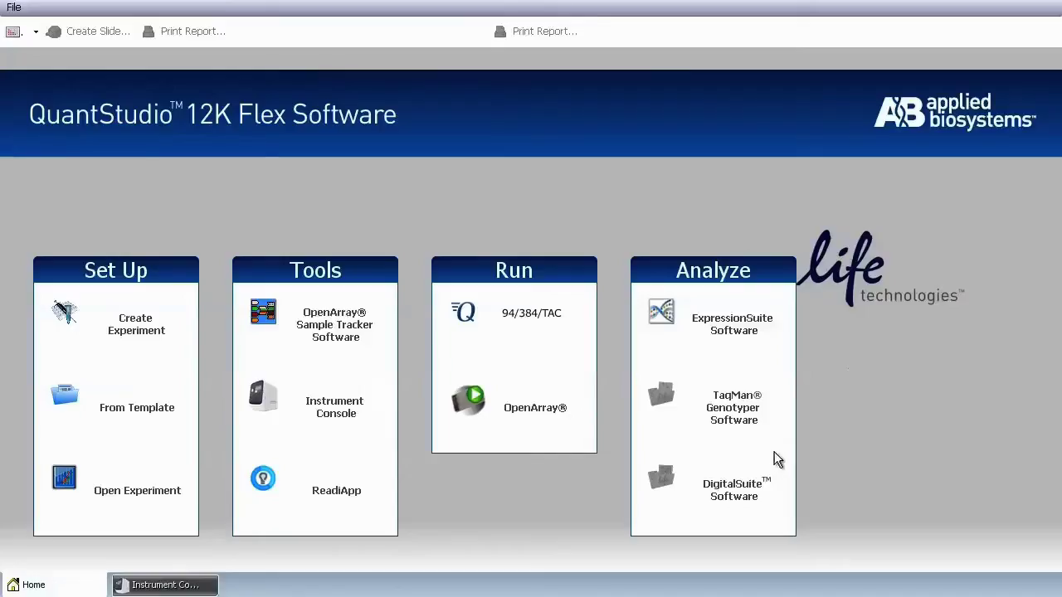
# Launch TaqMan Genotyper and review cluster plots for experiments DBB14, DAZ04, DAZ91 and DAZ93.
pyautogui.click(762, 440)
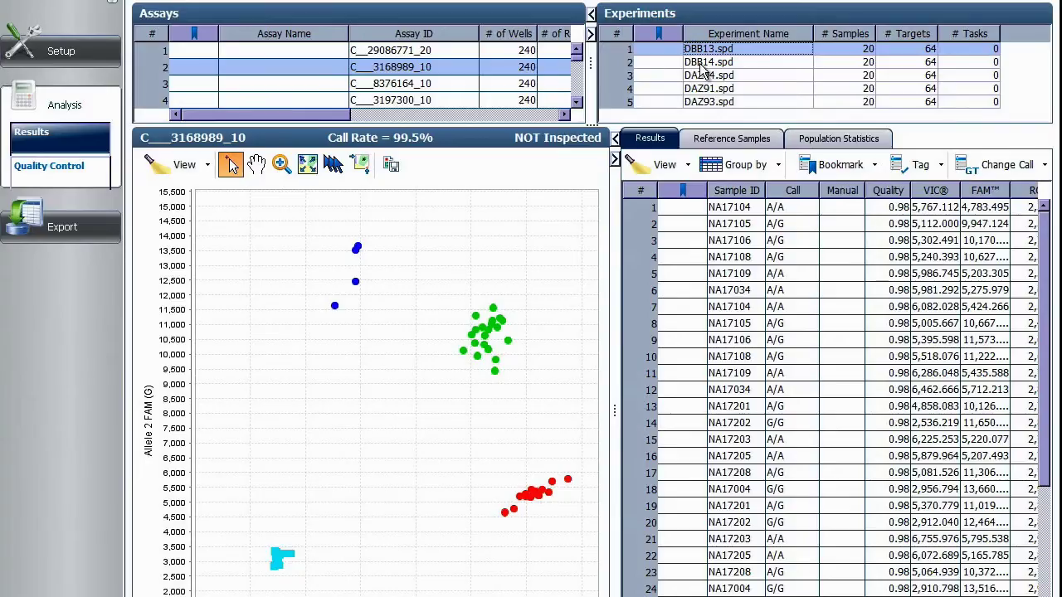
pyautogui.click(701, 63)
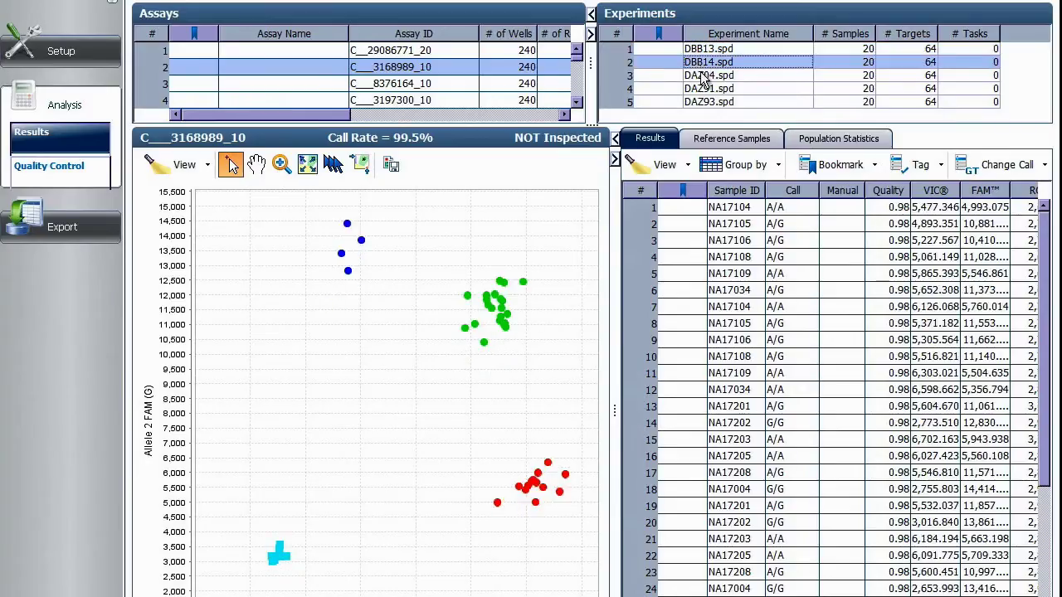
pyautogui.click(704, 75)
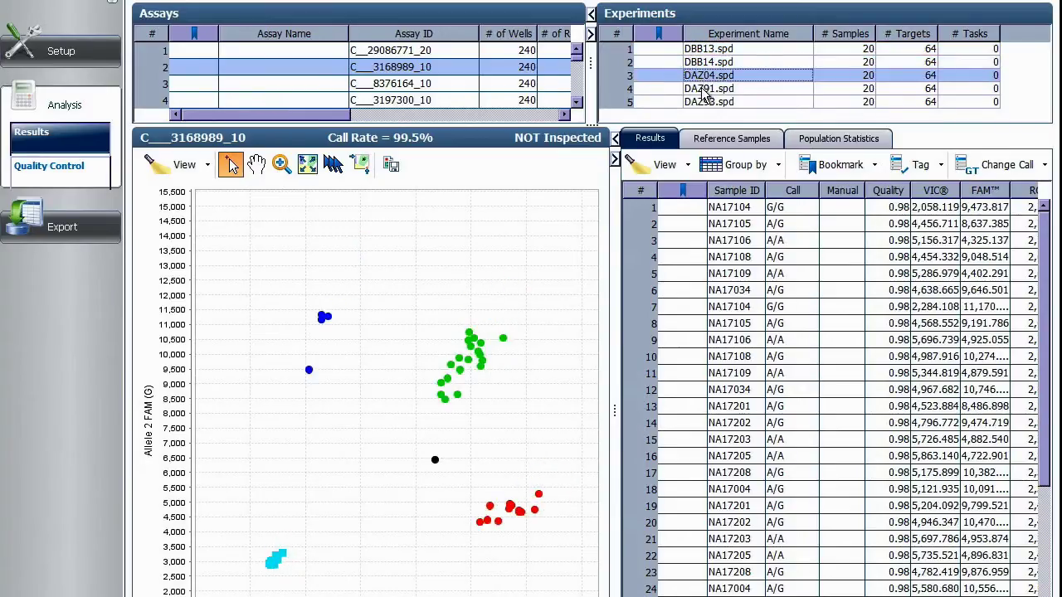
pyautogui.click(704, 88)
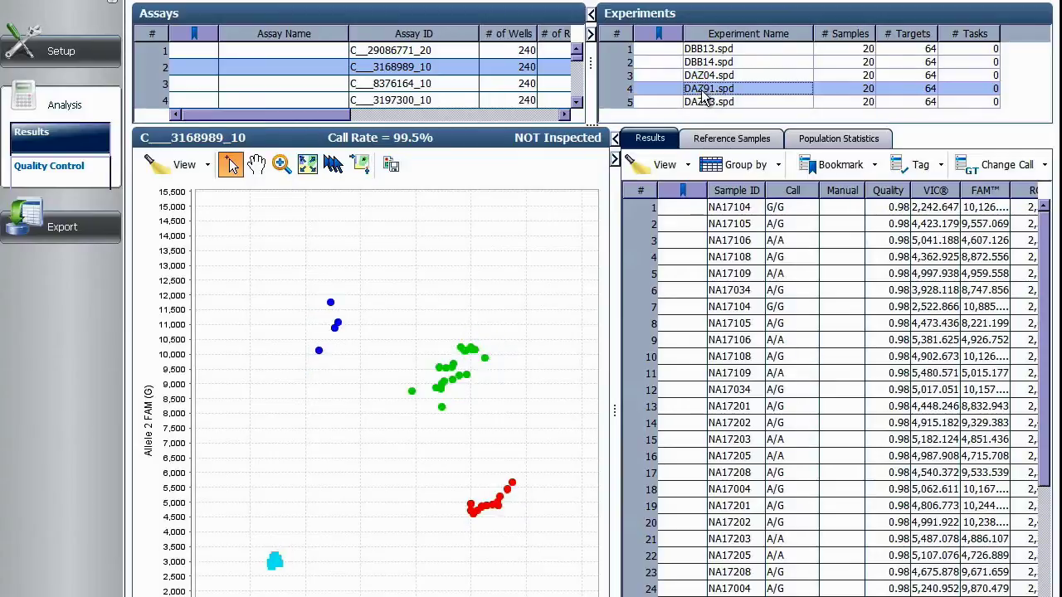
pyautogui.click(703, 103)
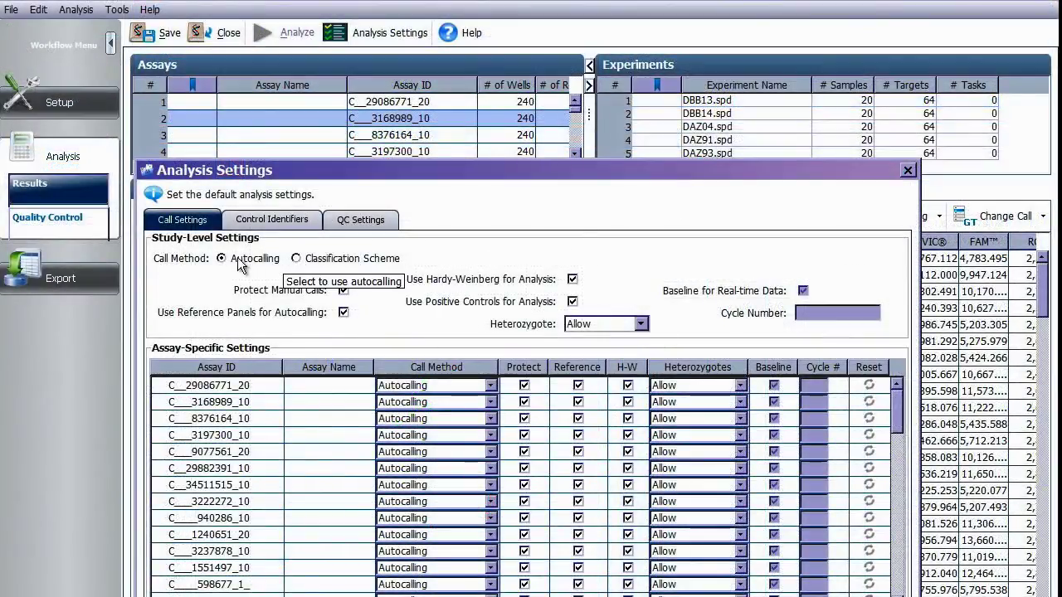
# Switch genotype calling to Classification Scheme, then review the DBB14, DAZ04 and DAZ91 cluster plots.
pyautogui.click(296, 259)
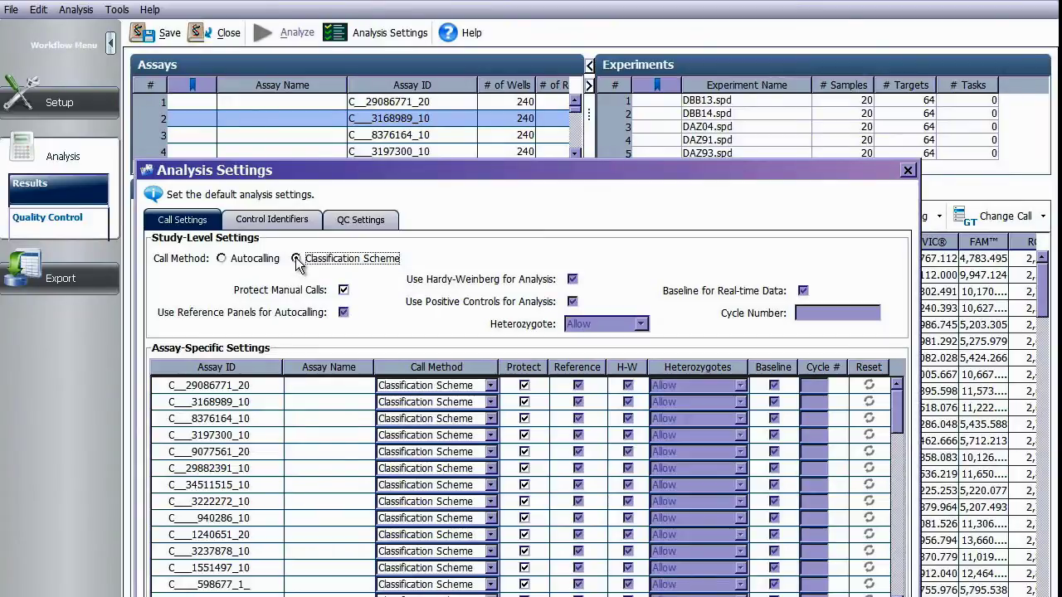
pyautogui.click(68, 224)
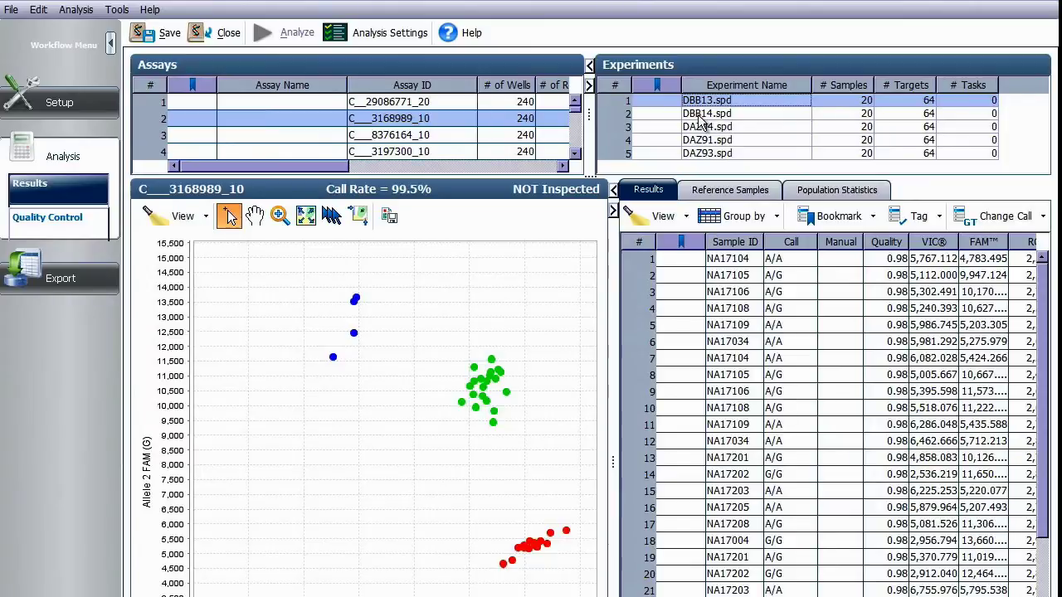
pyautogui.click(698, 115)
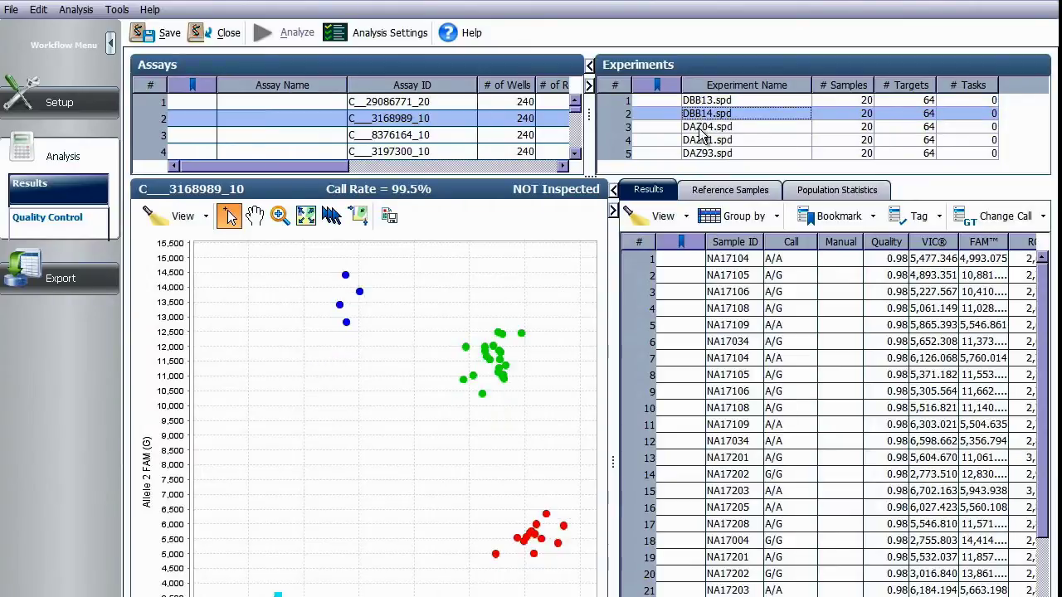
pyautogui.click(701, 128)
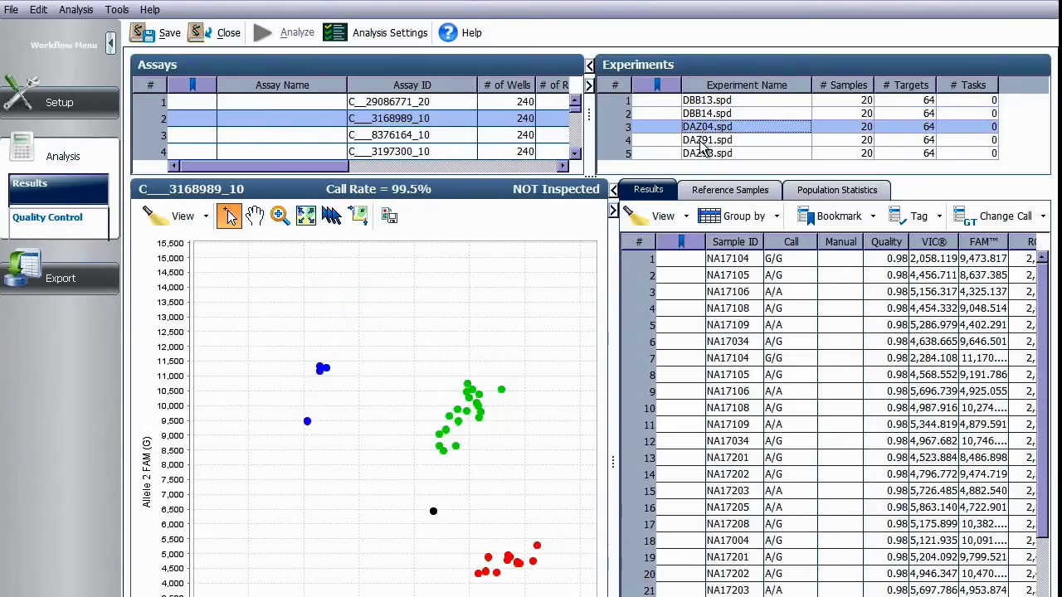
pyautogui.click(702, 141)
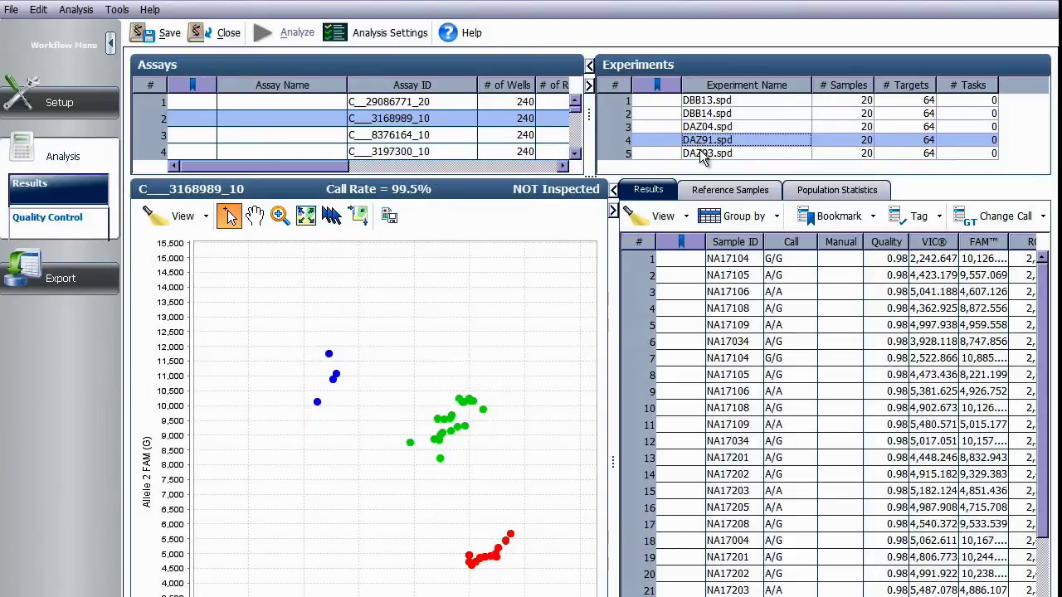